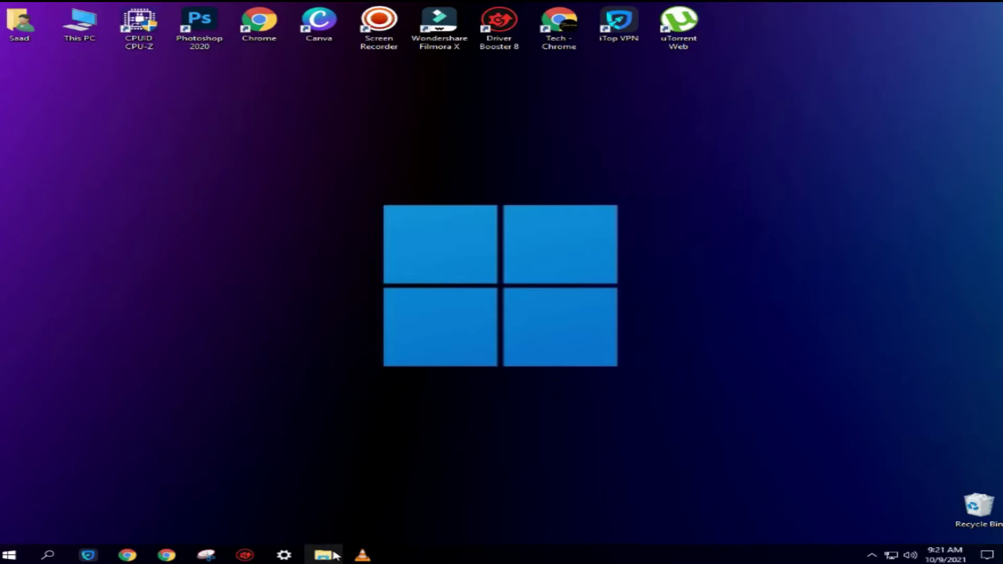
- Extract Oil Paint Filter.zip to an Oil Paint Filter folder, open it and select all five files
{"action": "left_click", "coordinate": [334, 554]}
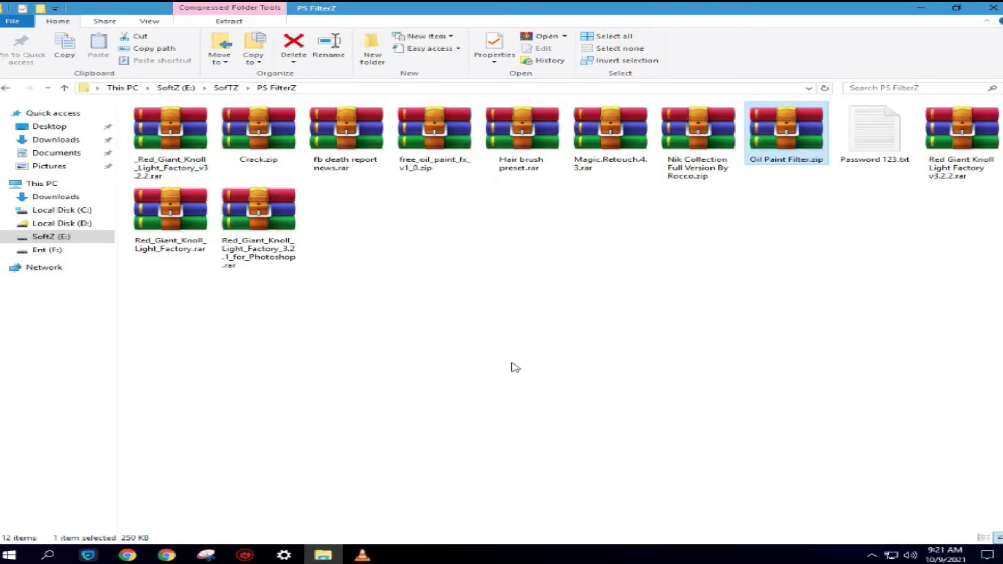
{"action": "right_click", "coordinate": [807, 144]}
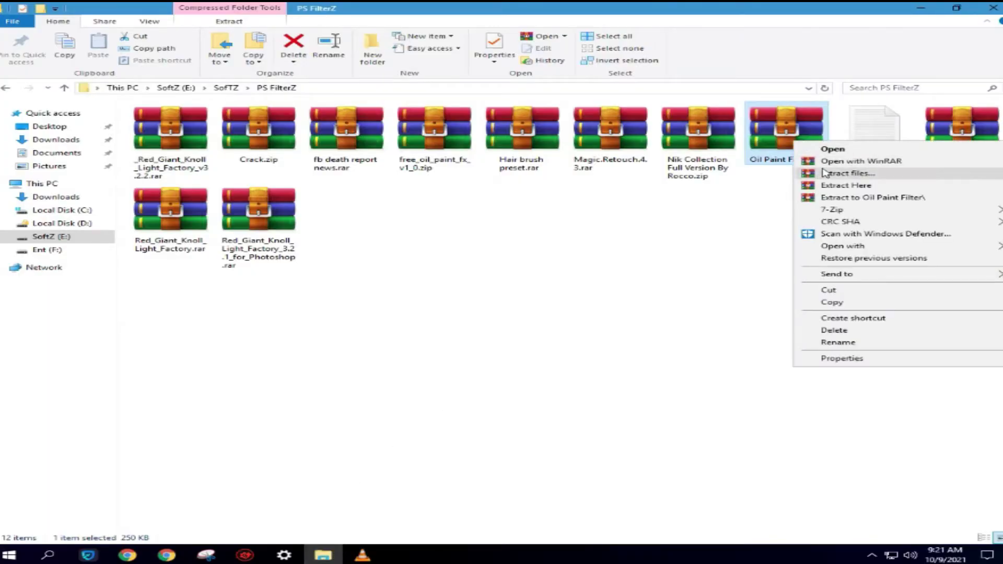
{"action": "left_click", "coordinate": [855, 198]}
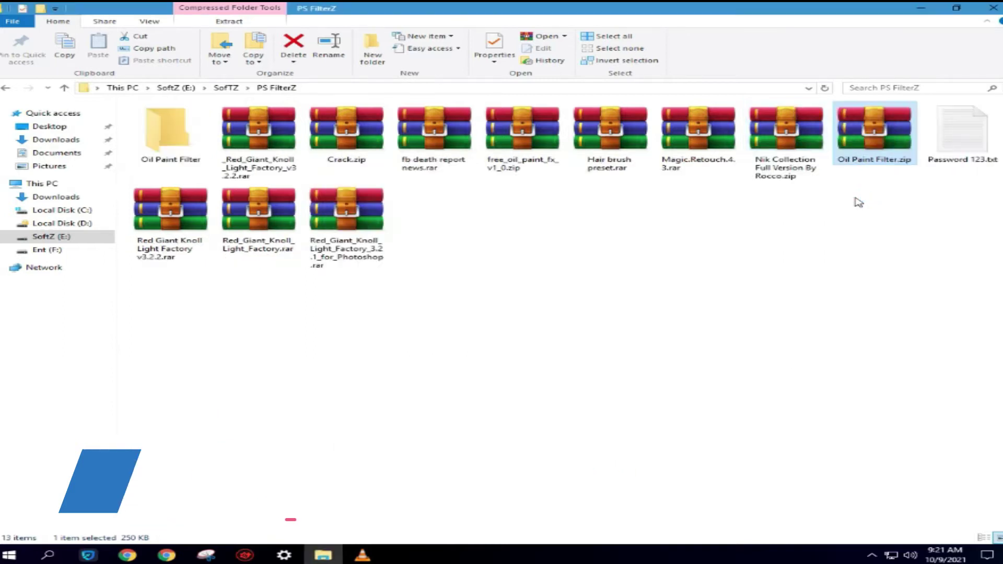
{"action": "double_click", "coordinate": [169, 147]}
{"action": "left_click_drag", "start_coordinate": [210, 196], "coordinate": [194, 120]}
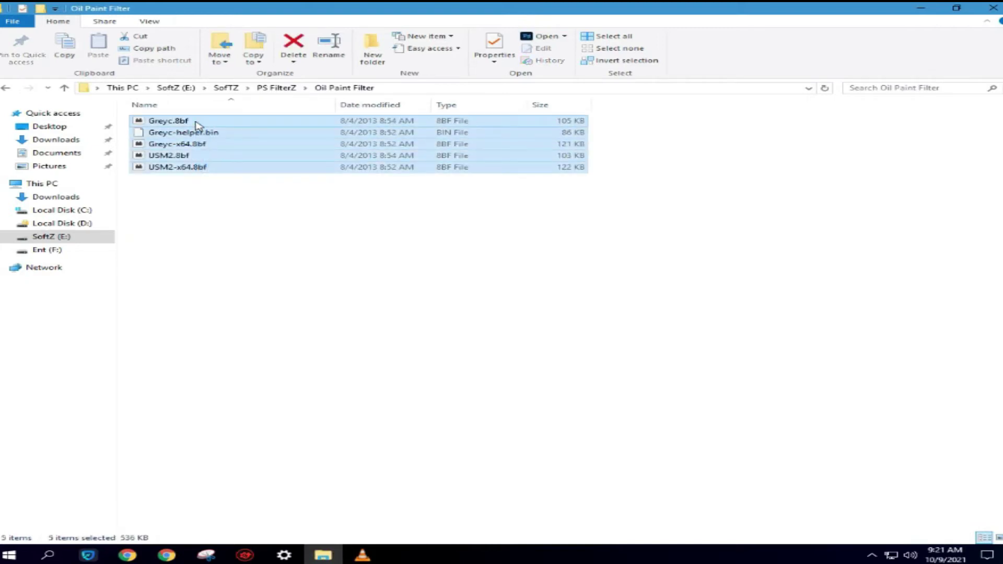
- Copy the five selected filter files and go to Local Disk (C:)
{"action": "right_click", "coordinate": [194, 121]}
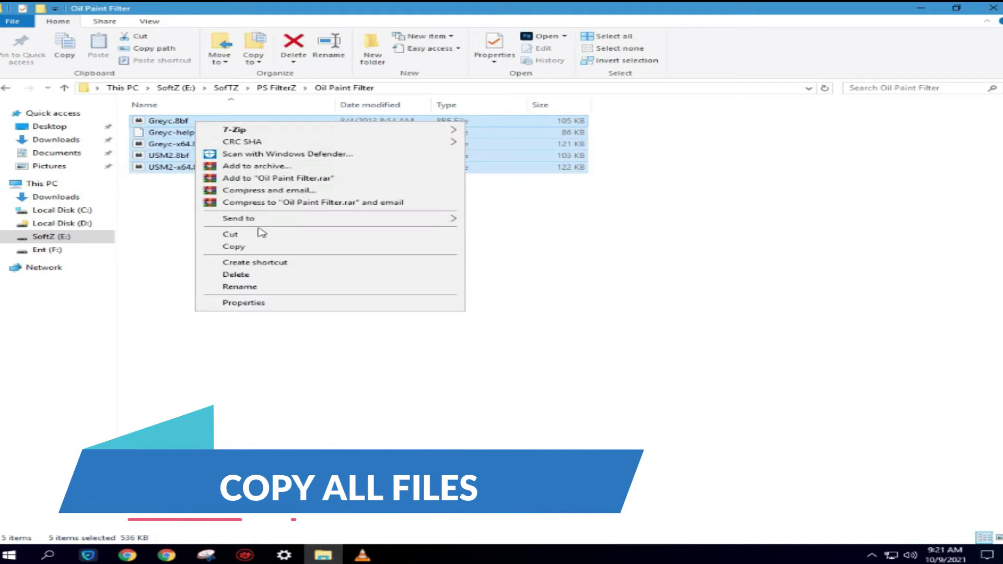
{"action": "left_click", "coordinate": [261, 248]}
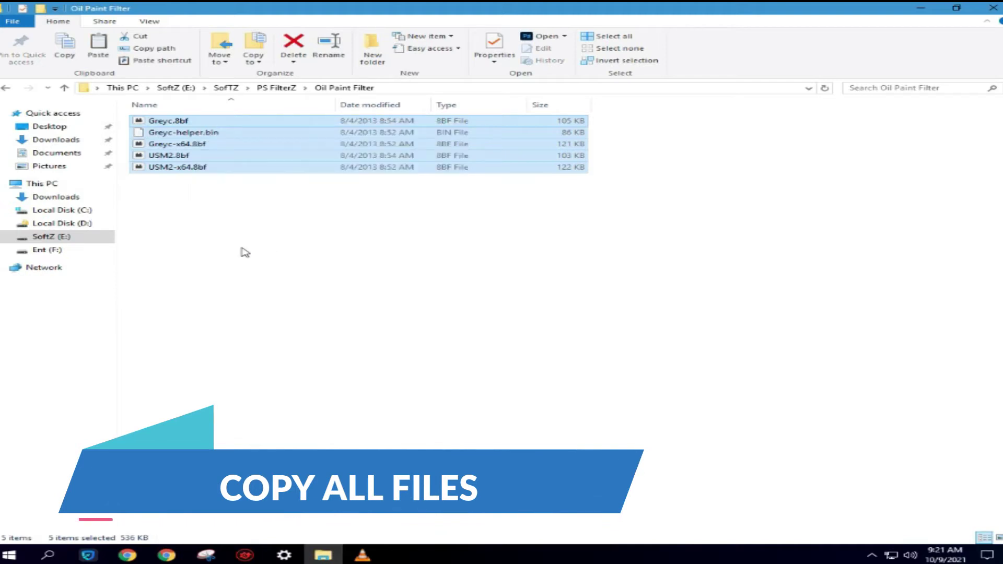
{"action": "left_click", "coordinate": [66, 210]}
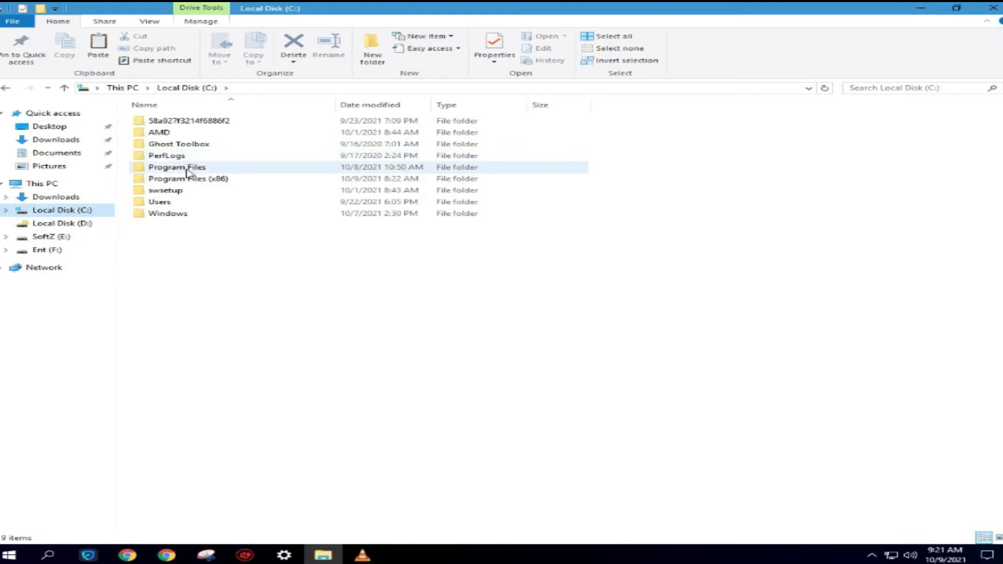
- Navigate through Program Files, Adobe and Adobe Photoshop 2020 into the Plug-ins folder
{"action": "double_click", "coordinate": [182, 170]}
{"action": "double_click", "coordinate": [183, 133]}
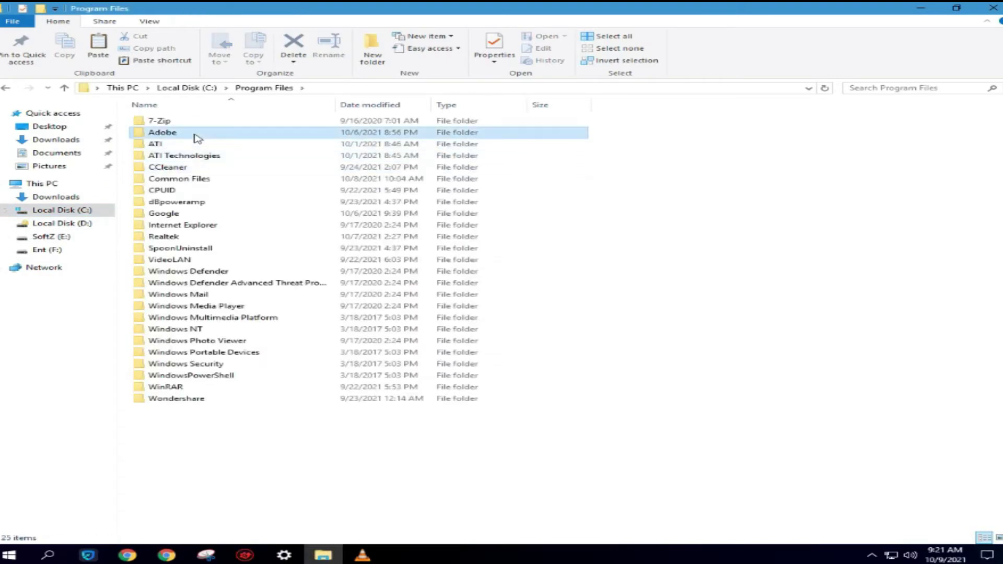
{"action": "double_click", "coordinate": [190, 124]}
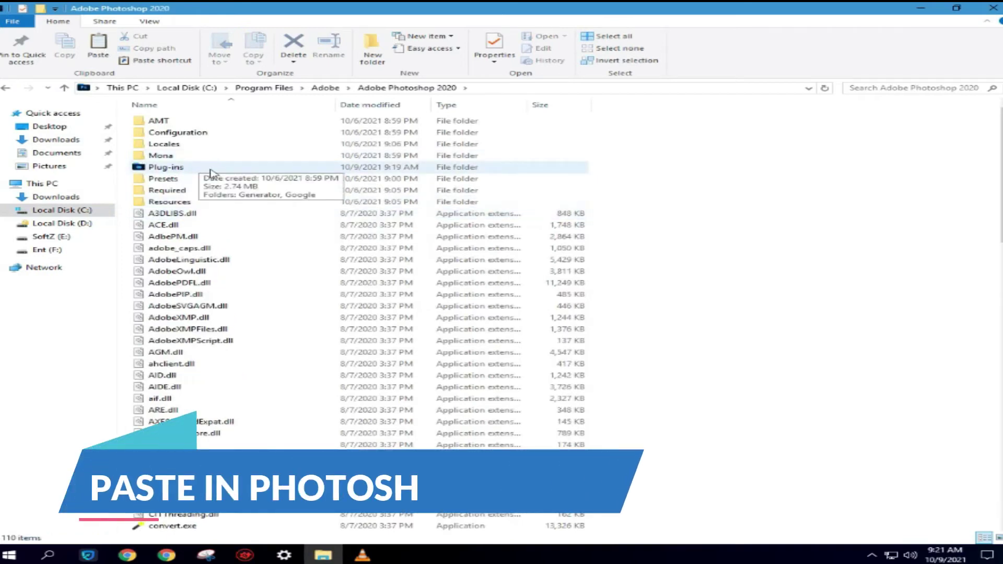
{"action": "double_click", "coordinate": [211, 168]}
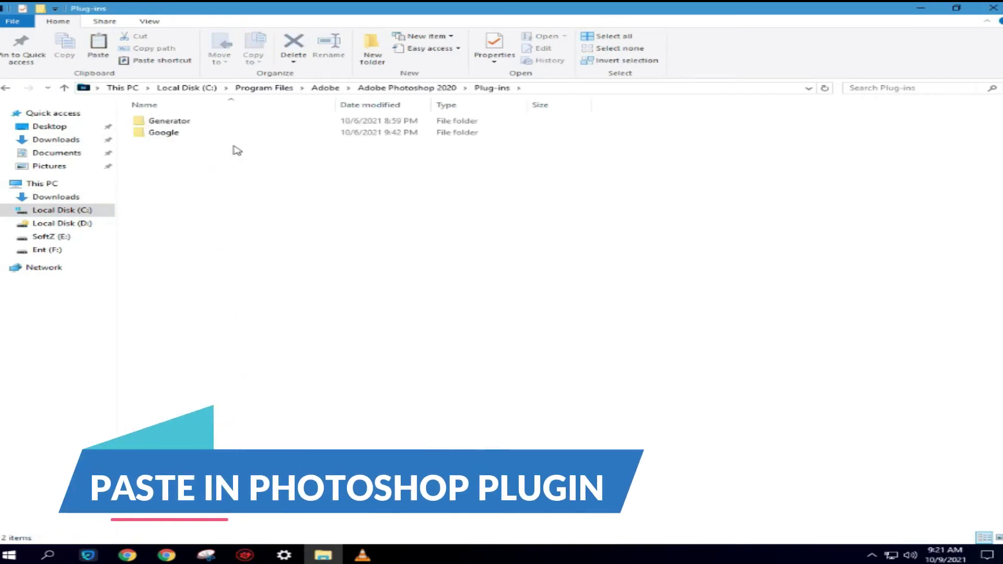
- Paste the five filter files into Plug-ins, granting administrator permission to copy
{"action": "right_click", "coordinate": [291, 182]}
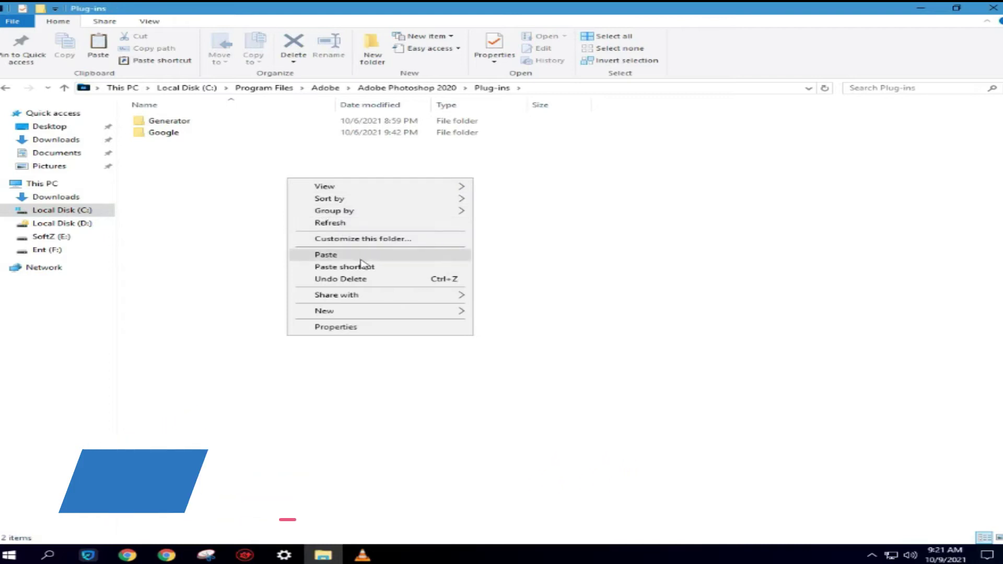
{"action": "left_click", "coordinate": [344, 257]}
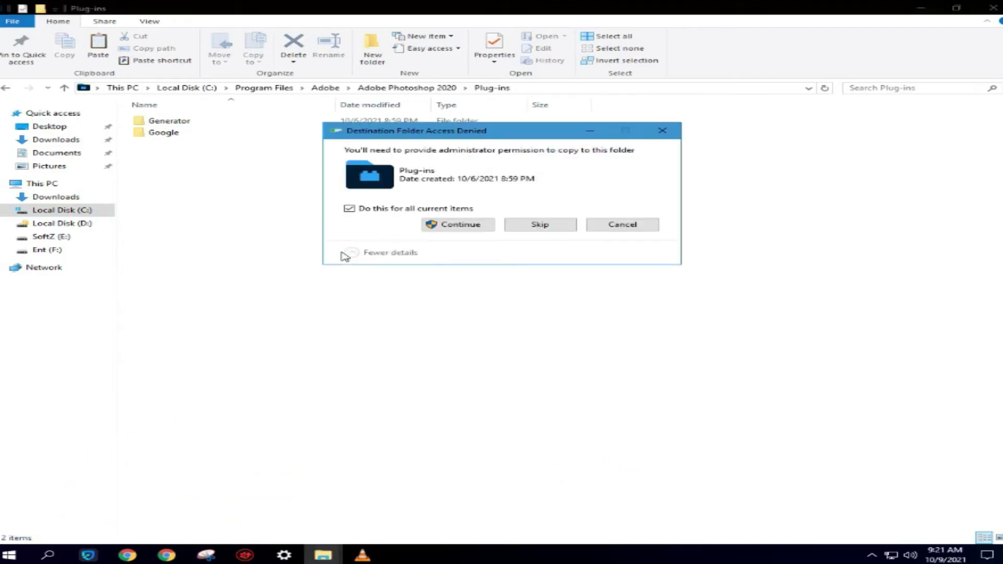
{"action": "left_click", "coordinate": [463, 228]}
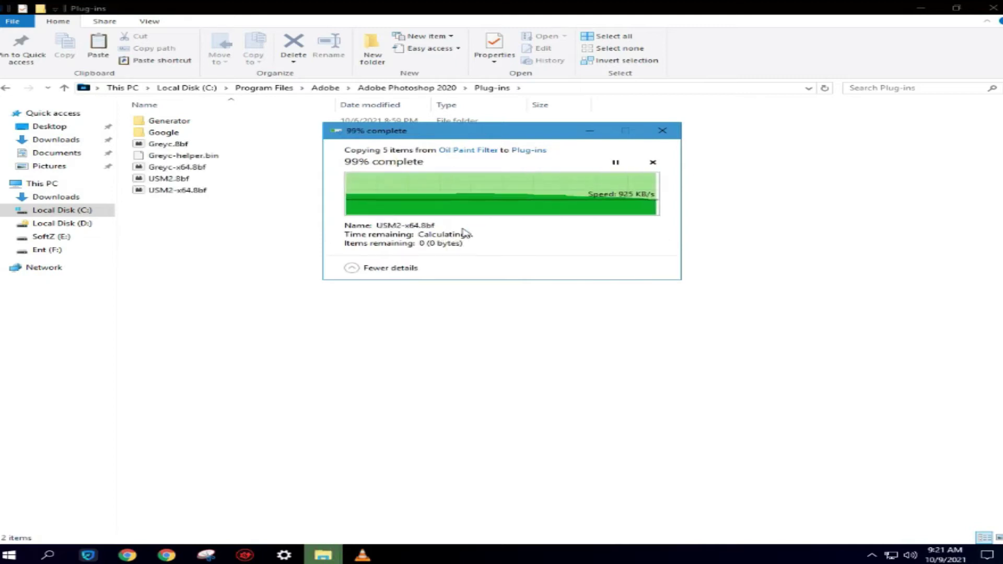
- Launch Photoshop 2020 from the desktop and take File Explorer back to Local Disk (C:)
{"action": "left_click", "coordinate": [932, 6]}
{"action": "right_click", "coordinate": [462, 126]}
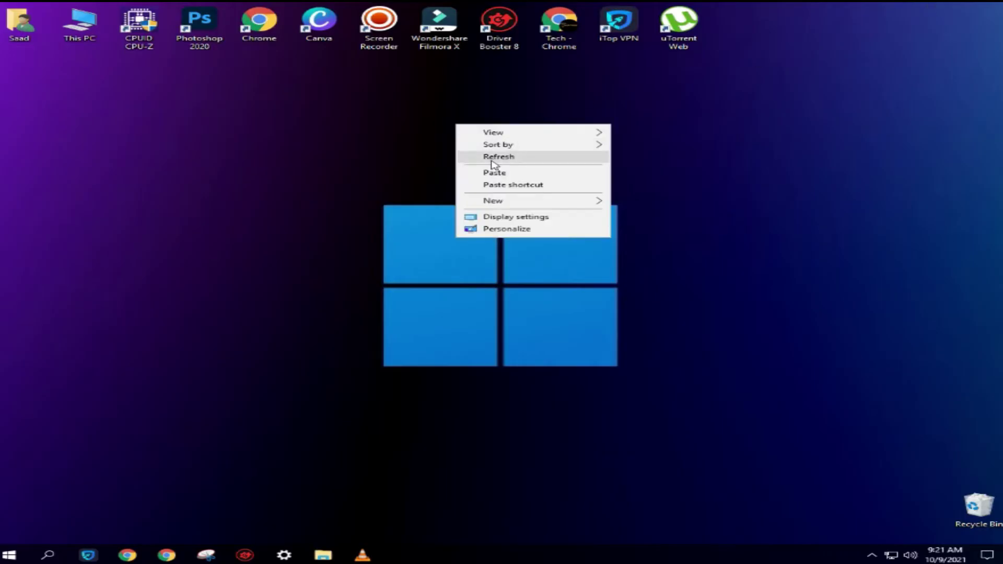
{"action": "key", "text": "Escape"}
{"action": "double_click", "coordinate": [202, 38]}
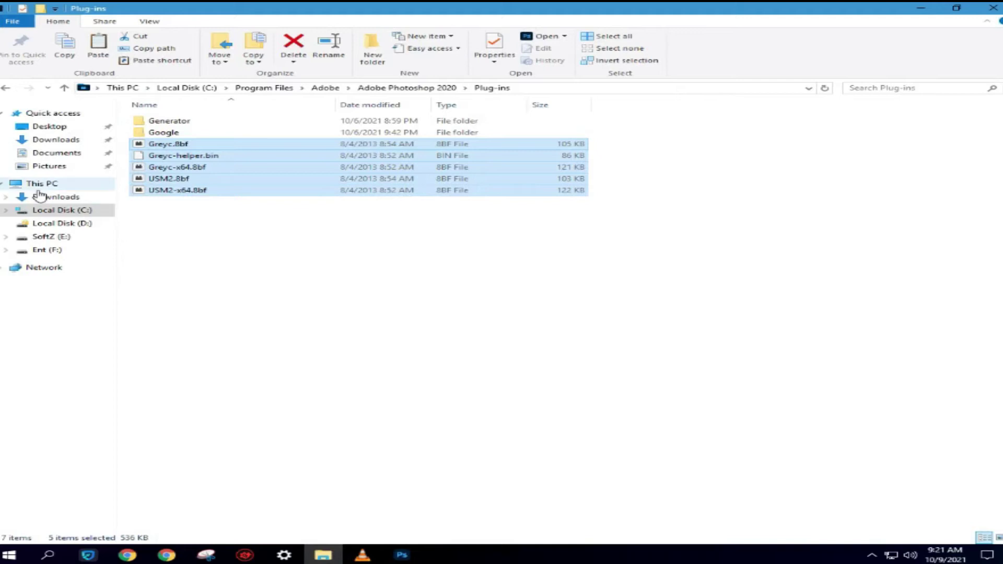
{"action": "left_click", "coordinate": [57, 211]}
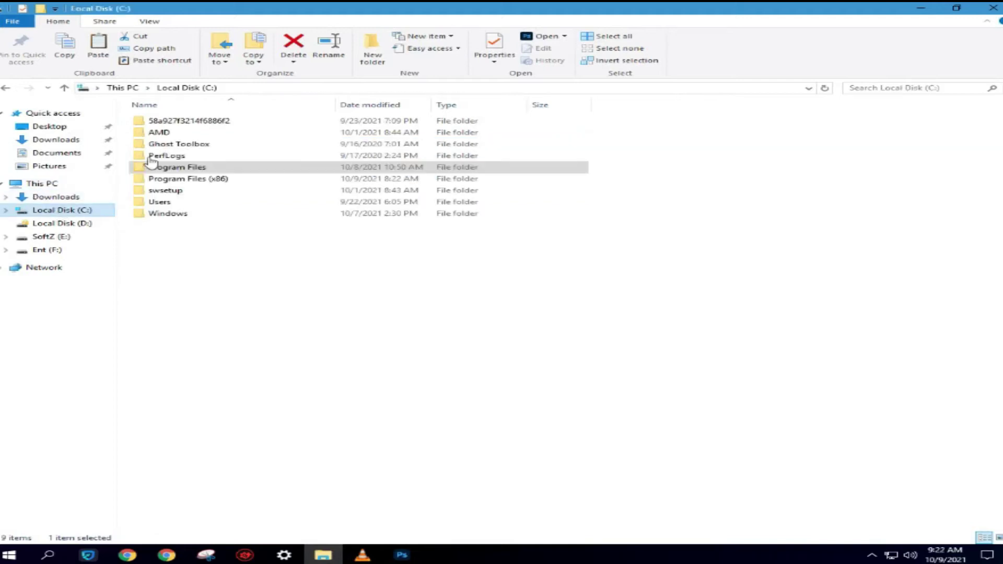
{"action": "double_click", "coordinate": [188, 167]}
{"action": "mouse_move", "coordinate": [401, 555]}
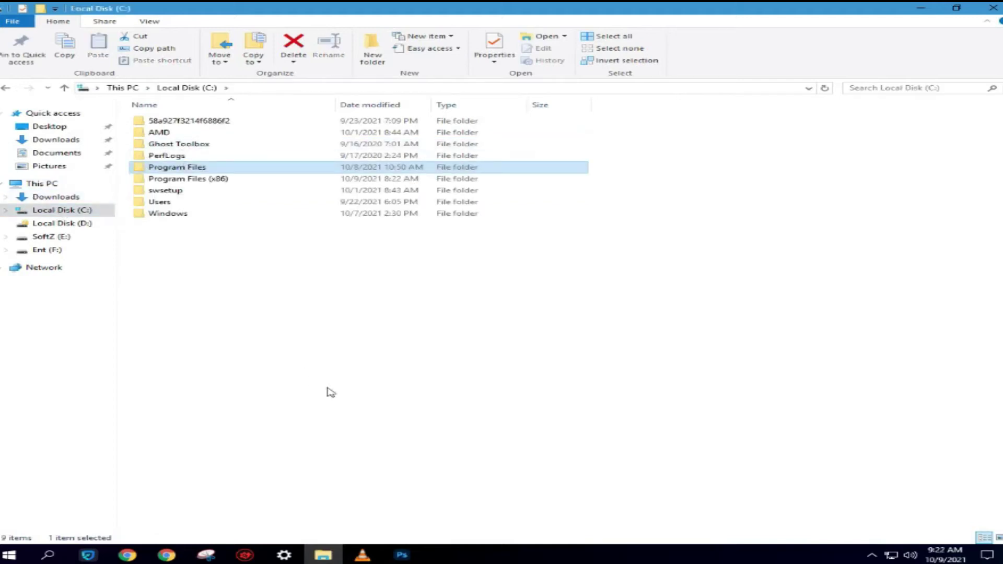
- Bring Photoshop 2020 to the front and wait for the plug-ins unavailable notice
{"action": "left_click", "coordinate": [402, 557]}
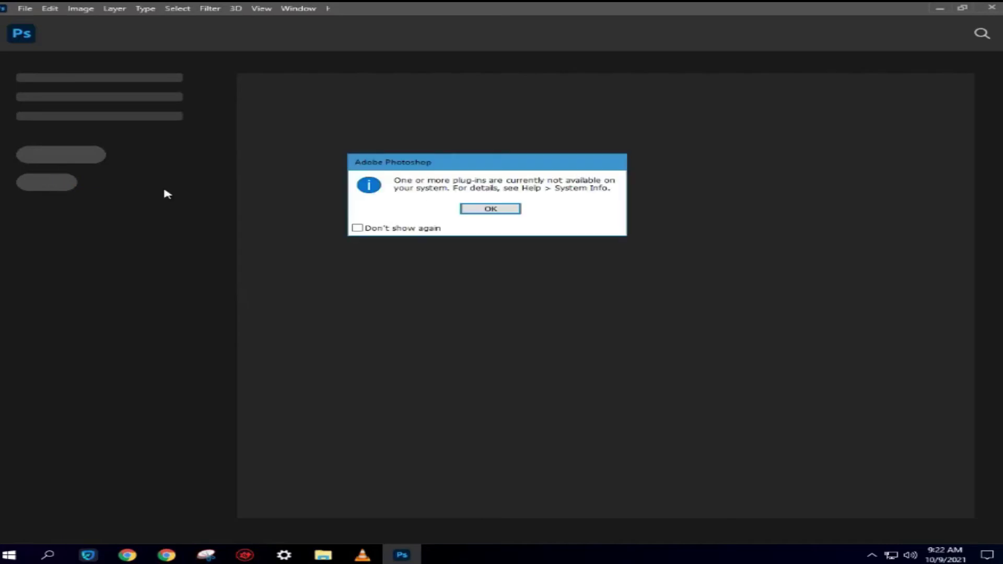
- Dismiss the plug-ins notice and Selective Tool panel, then bring up the Open file dialog
{"action": "left_click", "coordinate": [487, 210]}
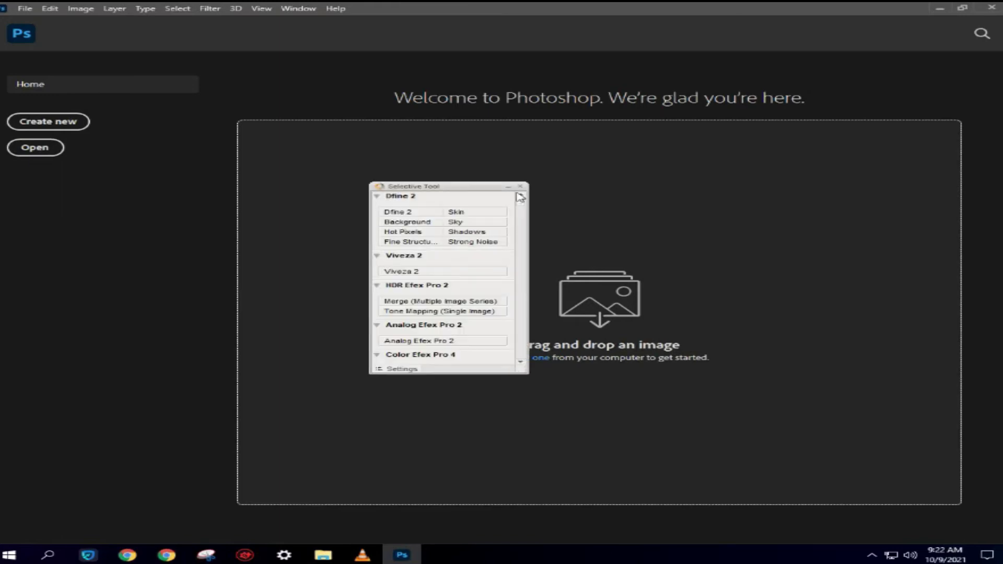
{"action": "left_click", "coordinate": [520, 188]}
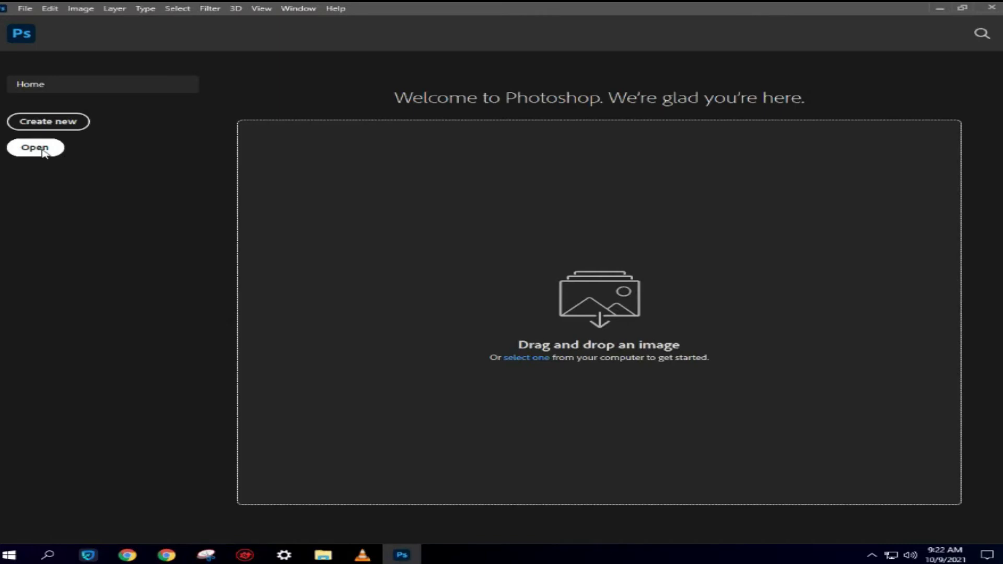
{"action": "left_click", "coordinate": [37, 148]}
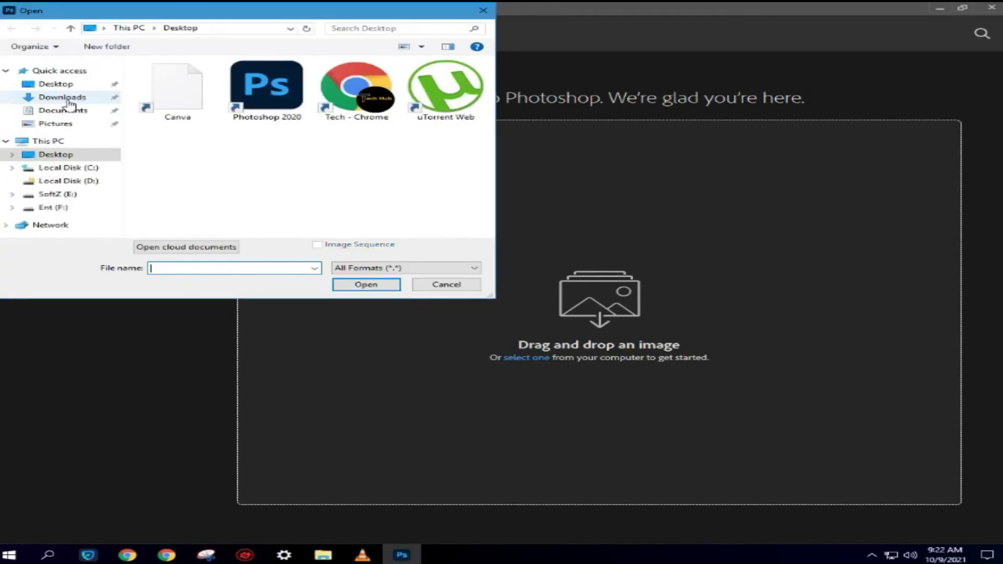
- Open the portrait images.jpg from the Downloads folder
{"action": "left_click", "coordinate": [67, 97]}
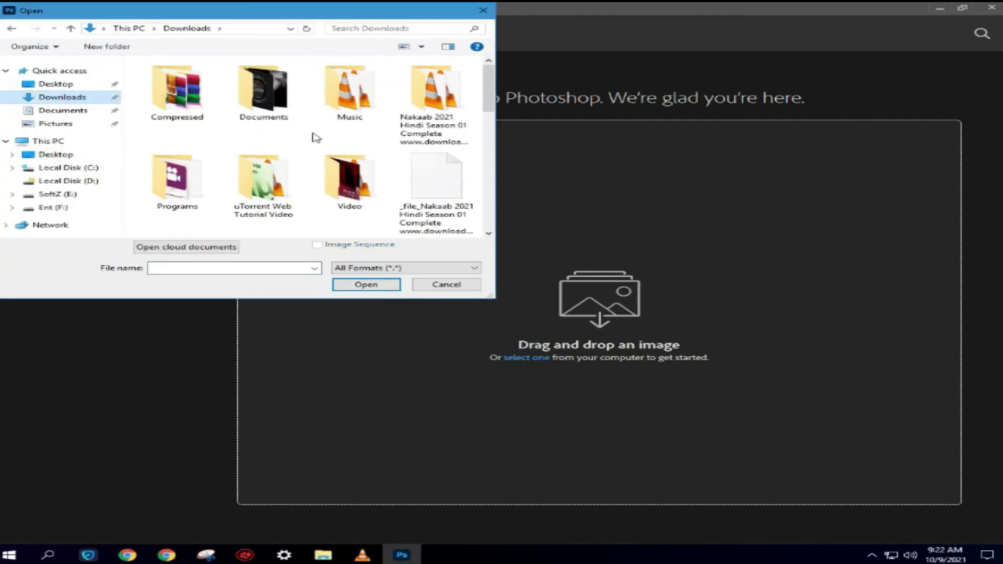
{"action": "scroll", "coordinate": [386, 194], "scroll_direction": "down", "scroll_amount": 5}
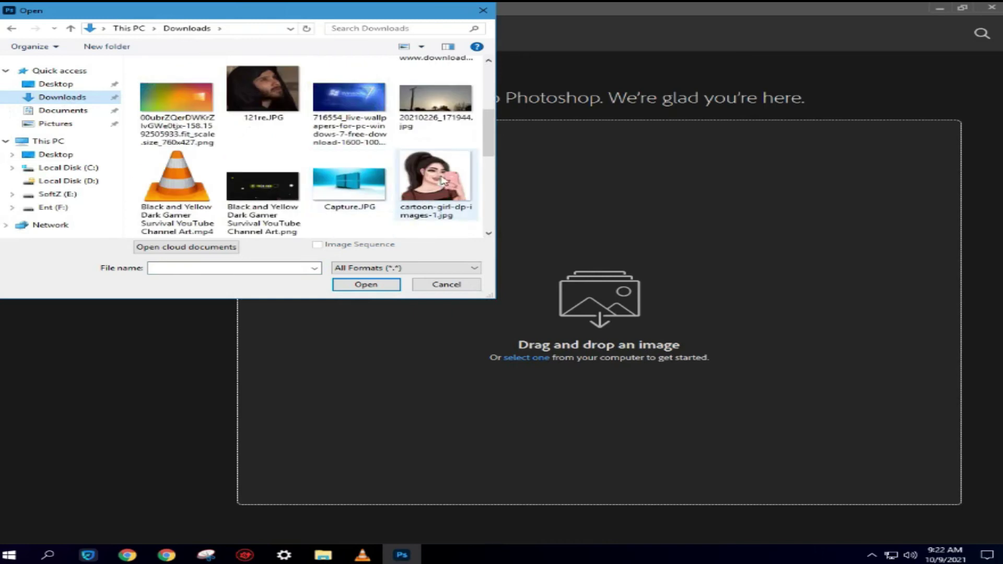
{"action": "scroll", "coordinate": [379, 188], "scroll_direction": "down", "scroll_amount": 1}
{"action": "scroll", "coordinate": [389, 188], "scroll_direction": "down", "scroll_amount": 3}
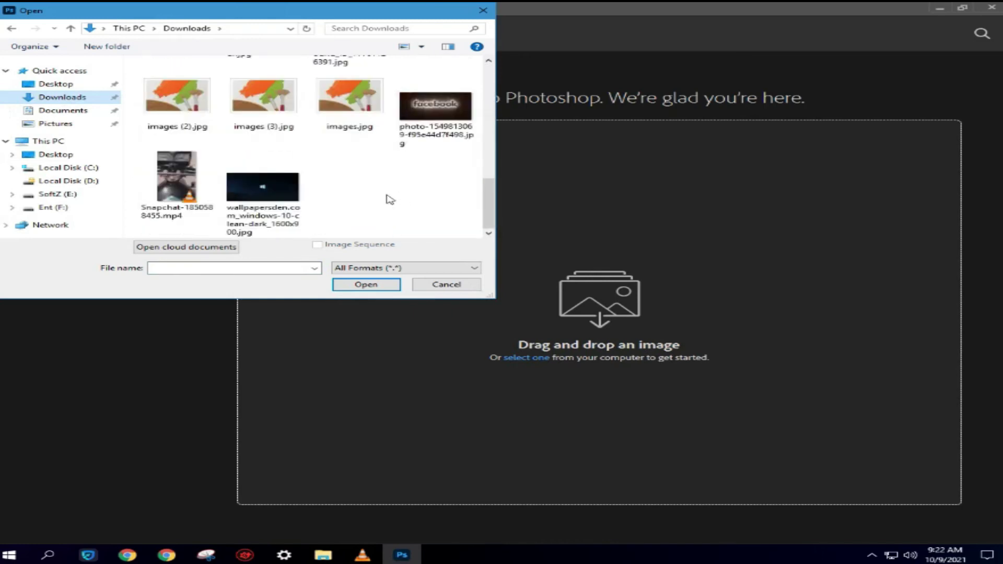
{"action": "scroll", "coordinate": [366, 185], "scroll_direction": "up", "scroll_amount": 3}
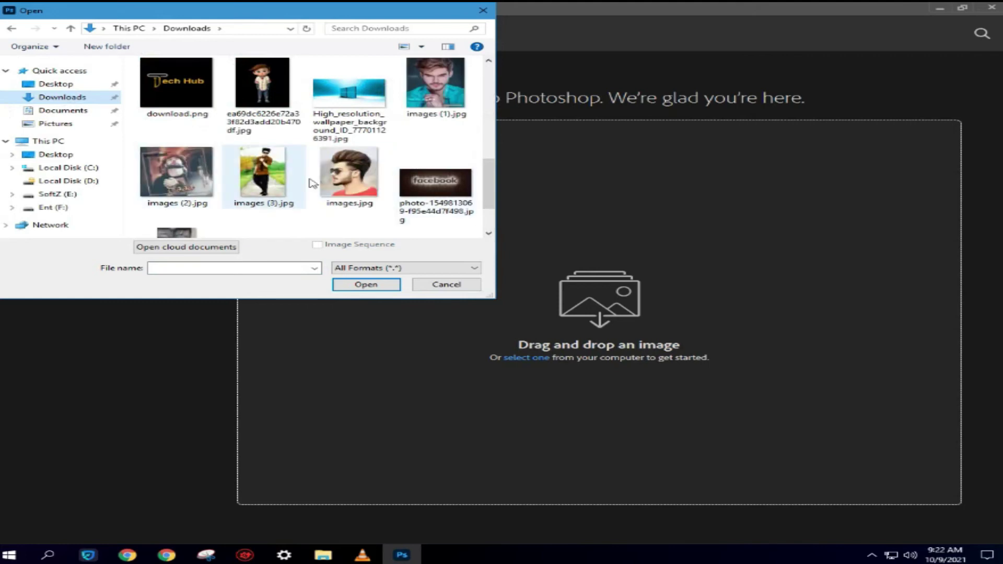
{"action": "left_click", "coordinate": [339, 181]}
{"action": "left_click", "coordinate": [368, 284]}
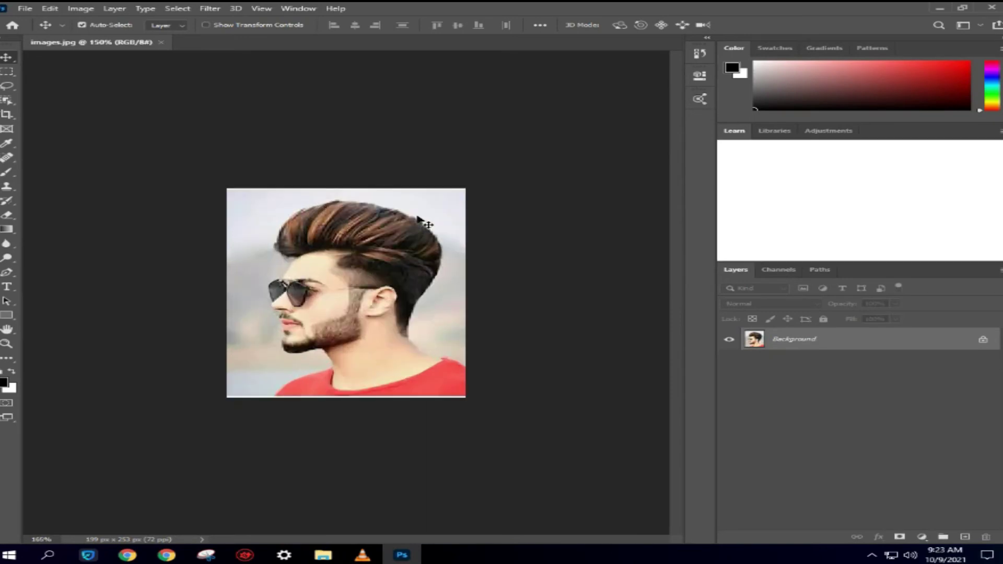
- Zoom in on the portrait and launch the Noise > GREYCstoration filter
{"action": "scroll", "coordinate": [420, 222], "scroll_direction": "up", "scroll_amount": 5}
{"action": "scroll", "coordinate": [420, 222], "scroll_direction": "up", "scroll_amount": 1}
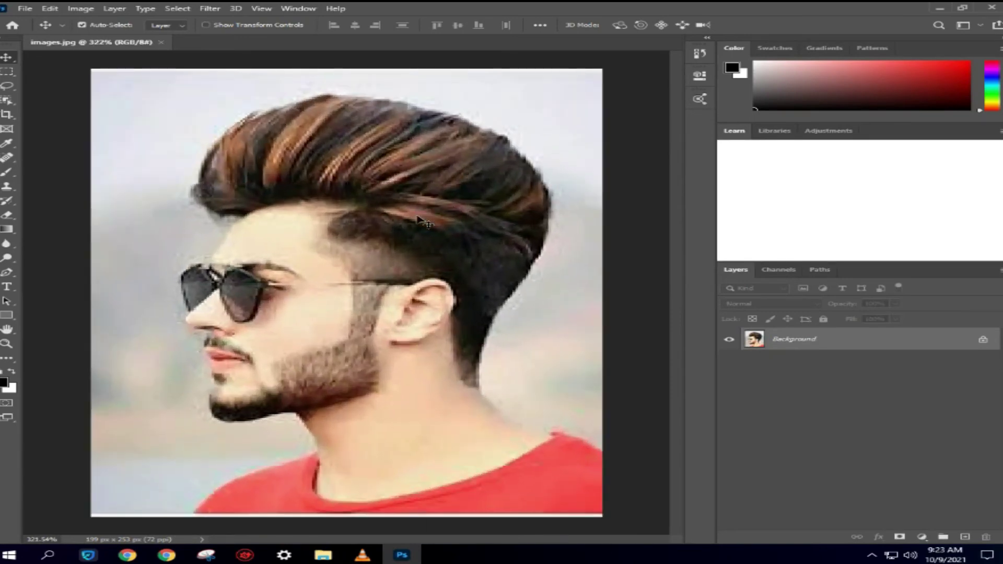
{"action": "left_click", "coordinate": [210, 9]}
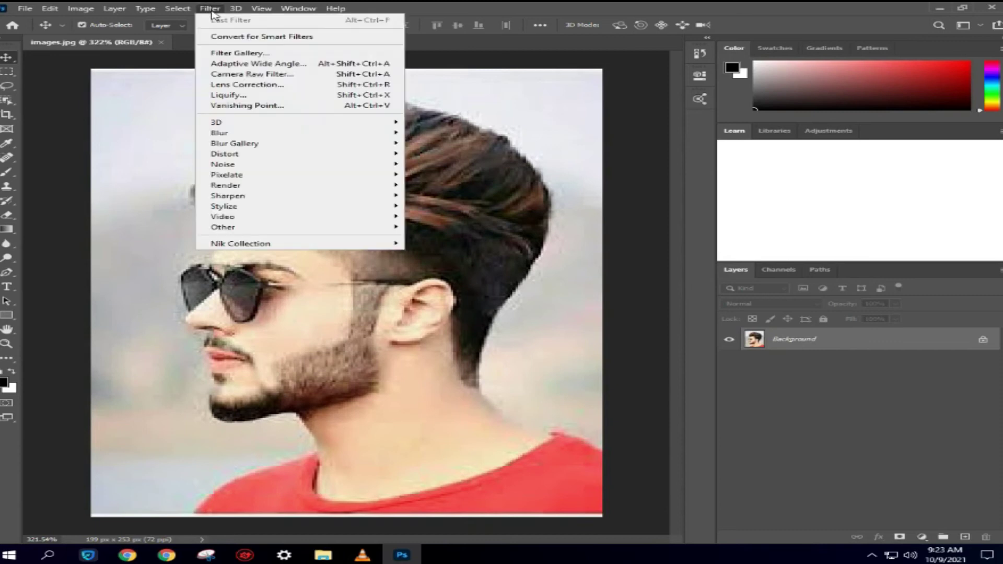
{"action": "mouse_move", "coordinate": [222, 164]}
{"action": "left_click", "coordinate": [458, 198]}
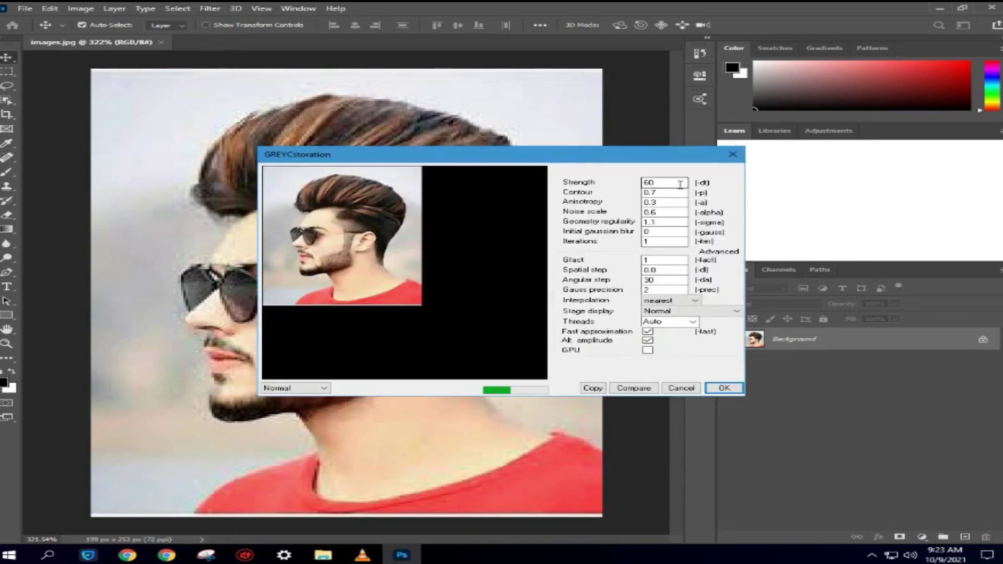
- Apply GREYCstoration at Strength 111 with GPU enabled, dismissing both OpenGL errors
{"action": "double_click", "coordinate": [646, 183]}
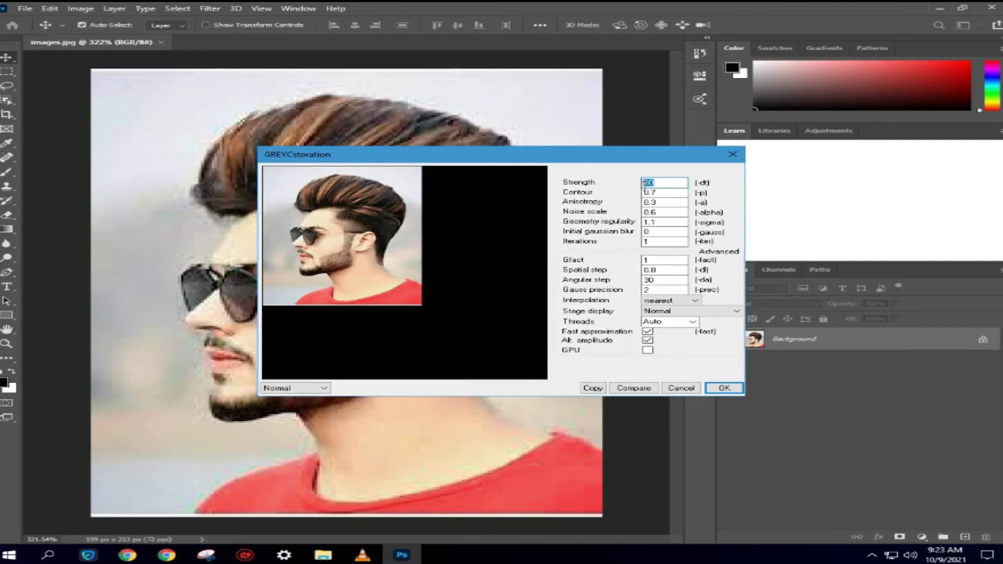
{"action": "type", "text": "1"}
{"action": "left_click", "coordinate": [647, 350]}
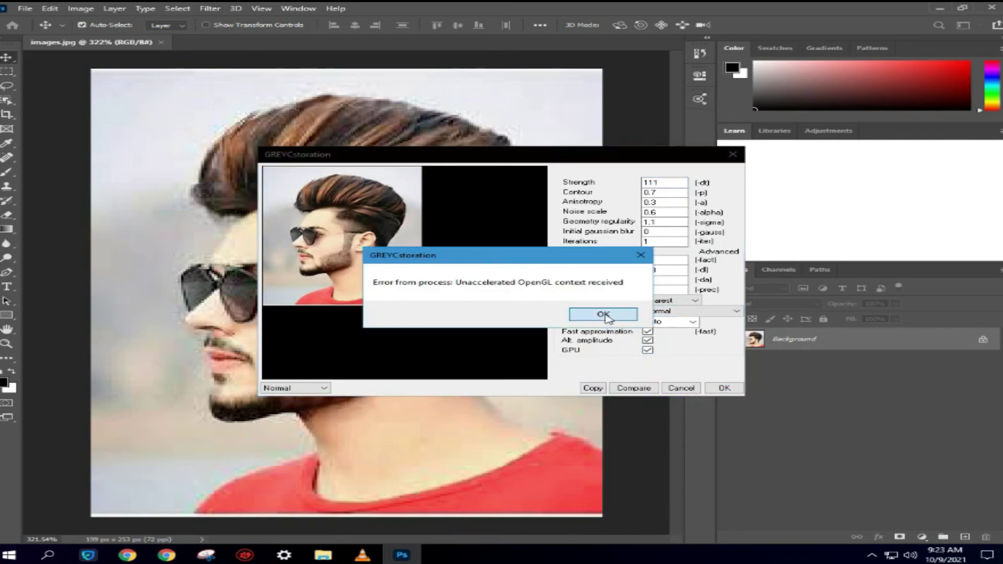
{"action": "left_click", "coordinate": [606, 316]}
{"action": "left_click", "coordinate": [713, 389]}
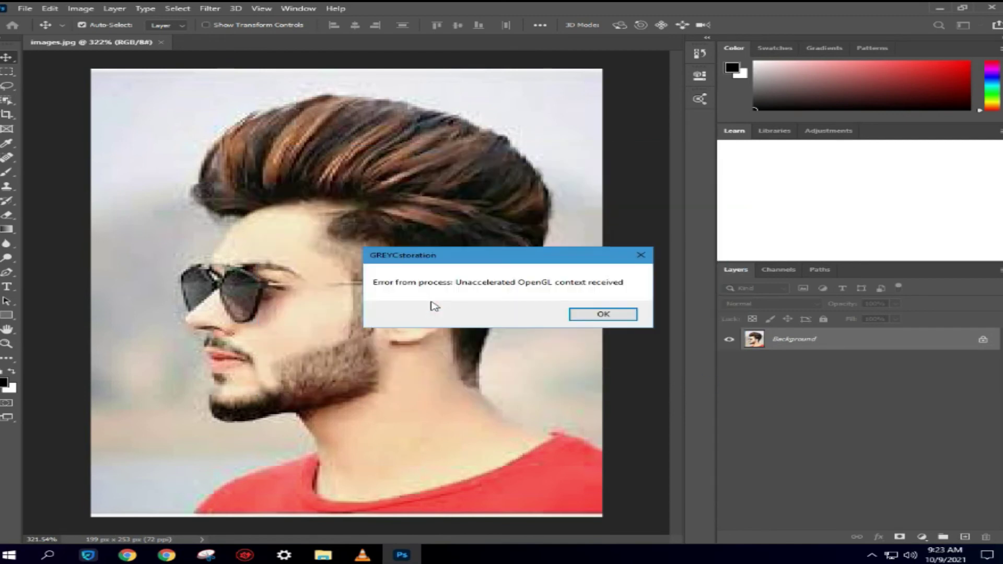
{"action": "left_click", "coordinate": [602, 314]}
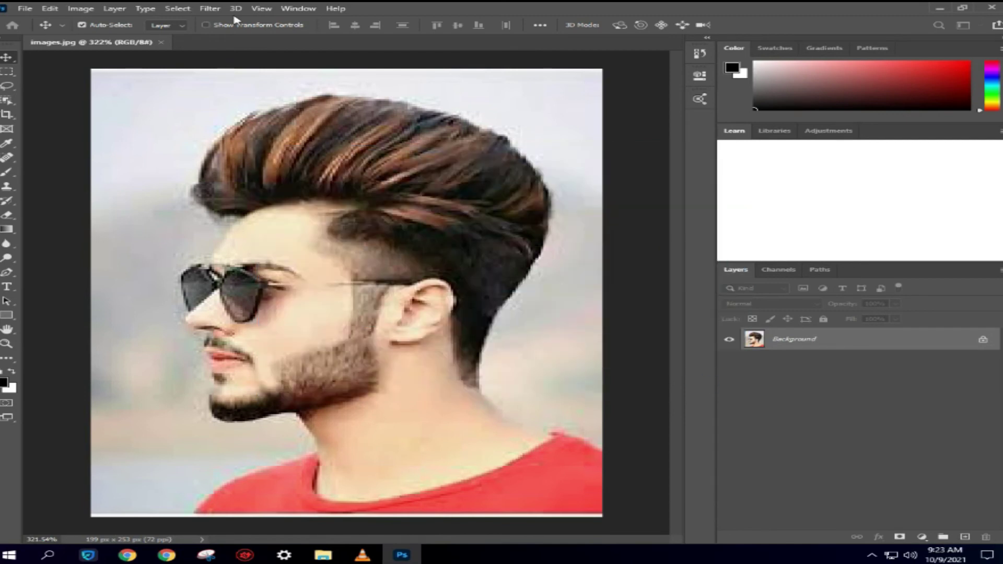
- Rerun GREYCstoration on images.jpg at Strength 111, getting past the retry prompt and OpenGL error
{"action": "left_click", "coordinate": [211, 8]}
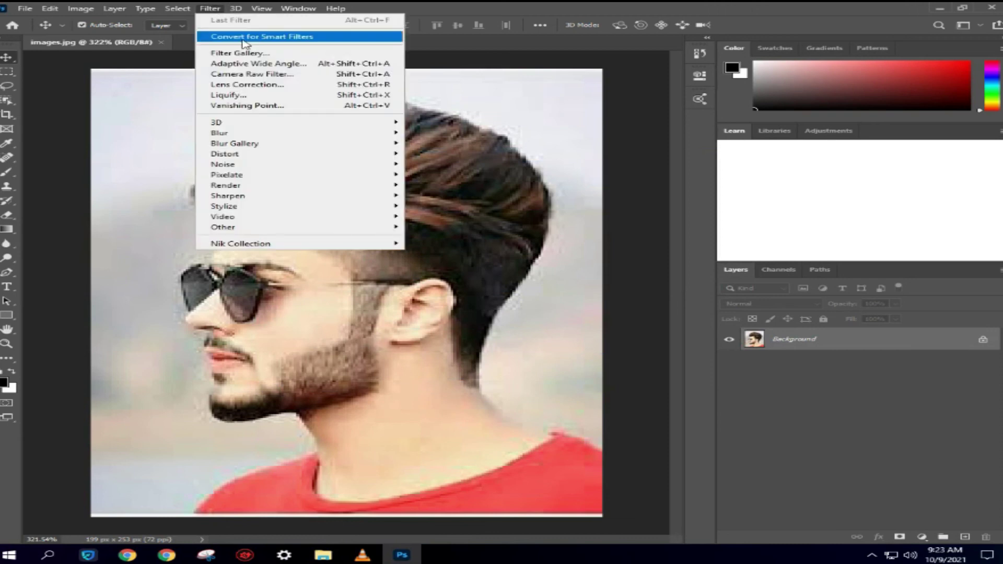
{"action": "mouse_move", "coordinate": [298, 164]}
{"action": "left_click", "coordinate": [443, 195]}
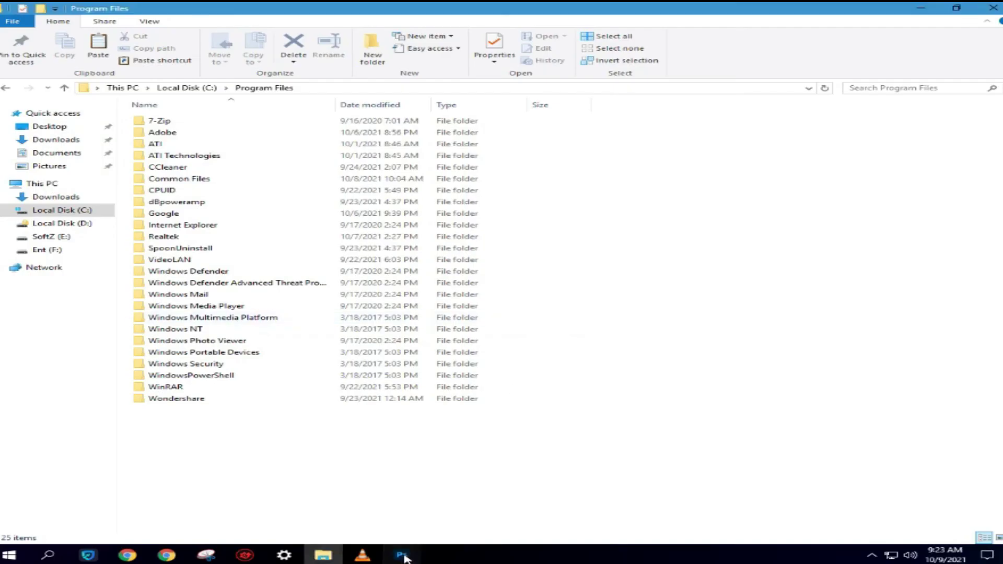
{"action": "left_click", "coordinate": [401, 555]}
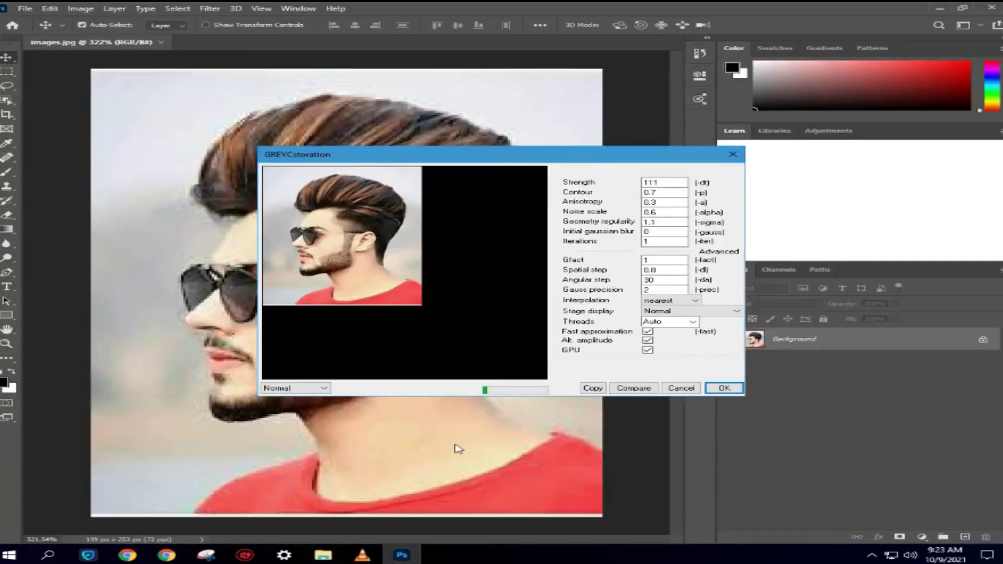
{"action": "left_click", "coordinate": [602, 313]}
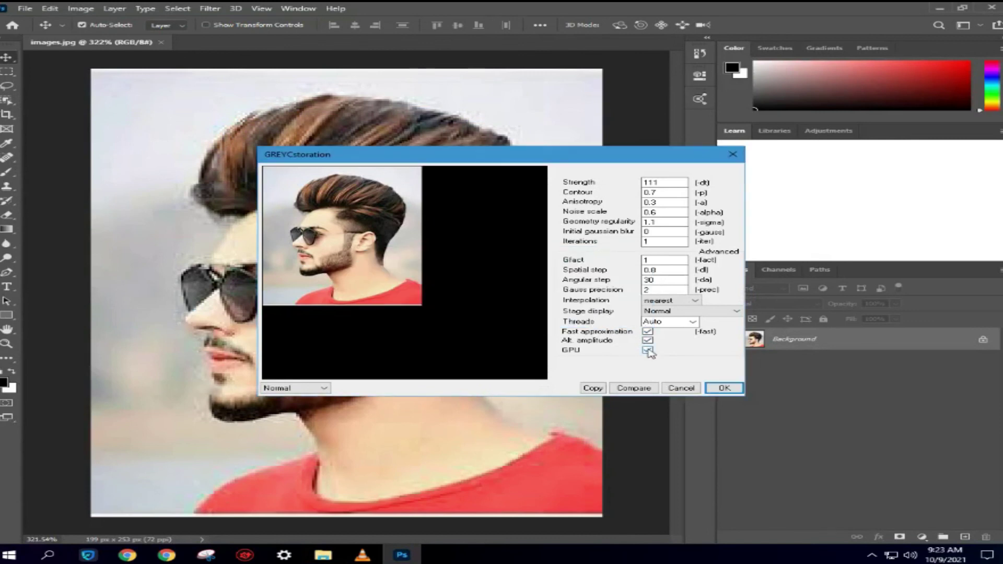
{"action": "left_click", "coordinate": [724, 388]}
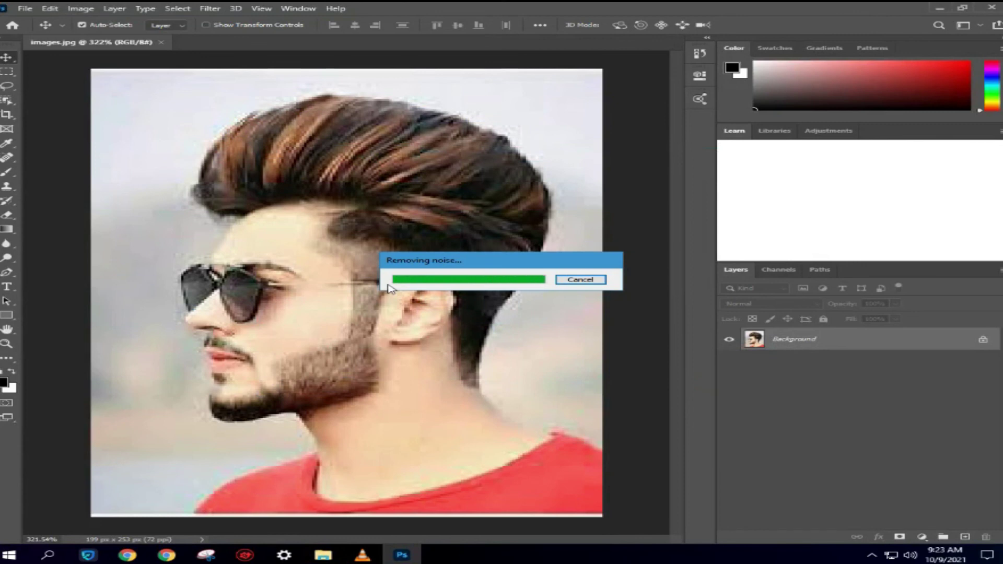
{"action": "left_click", "coordinate": [209, 8]}
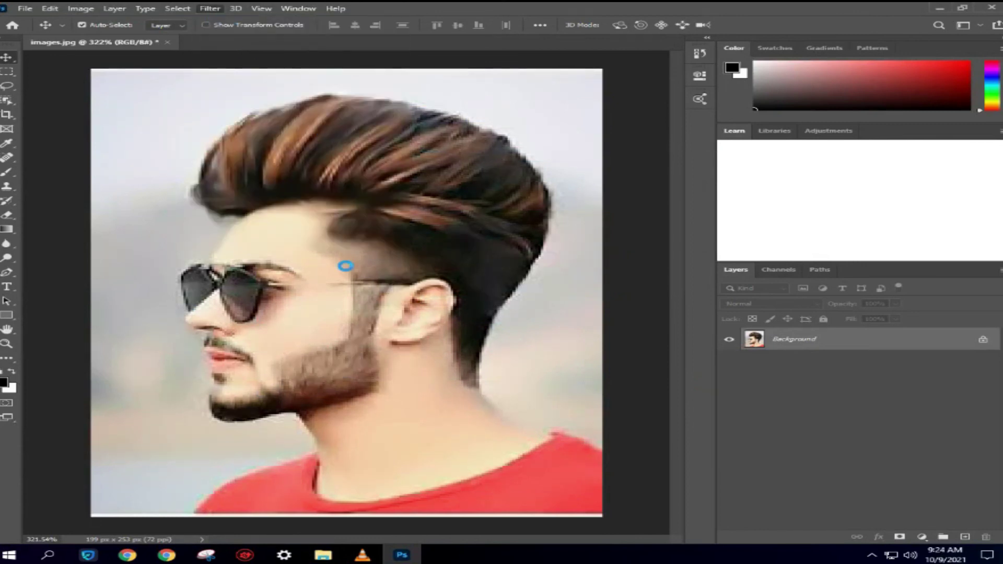